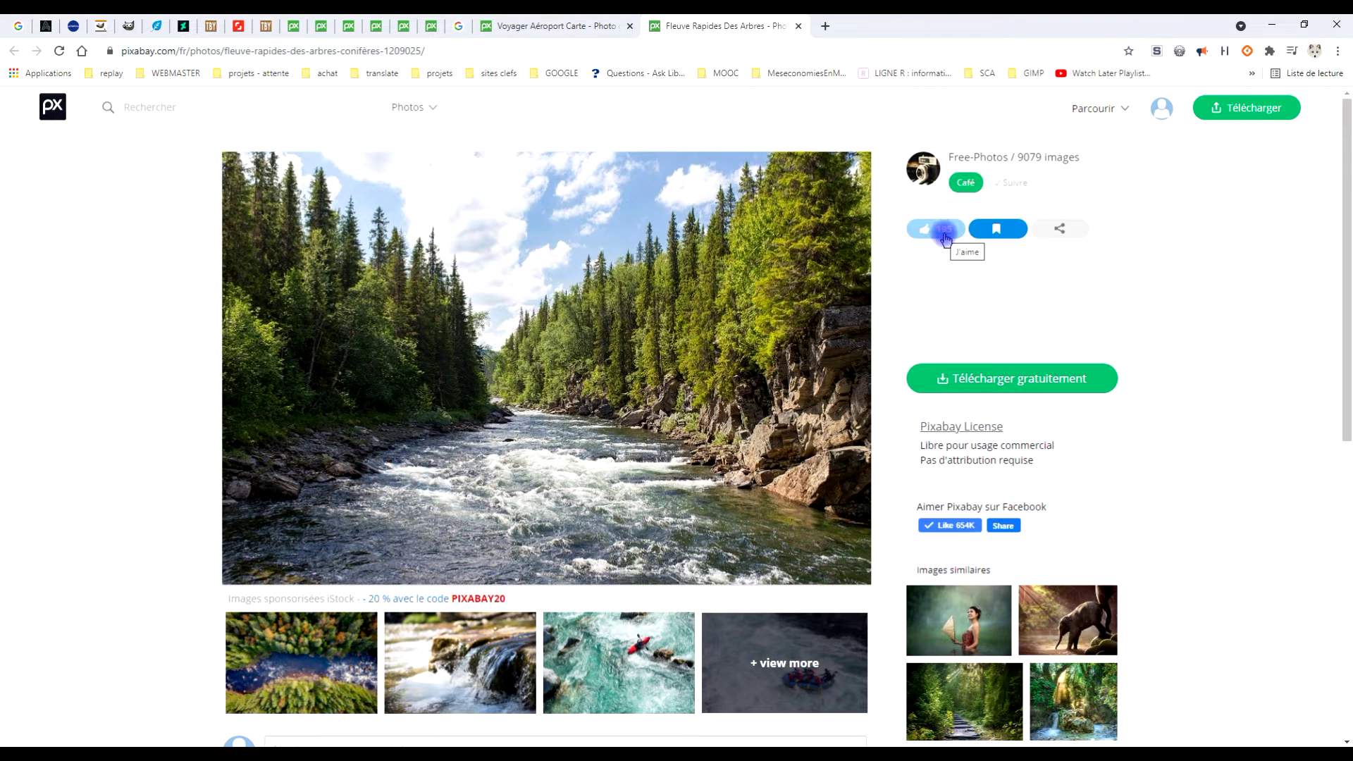
- Open the free Pixabay river photo at 1920×1280 in its own page and copy the image to the clipboard
{"action": "left_click", "coordinate": [1007, 379]}
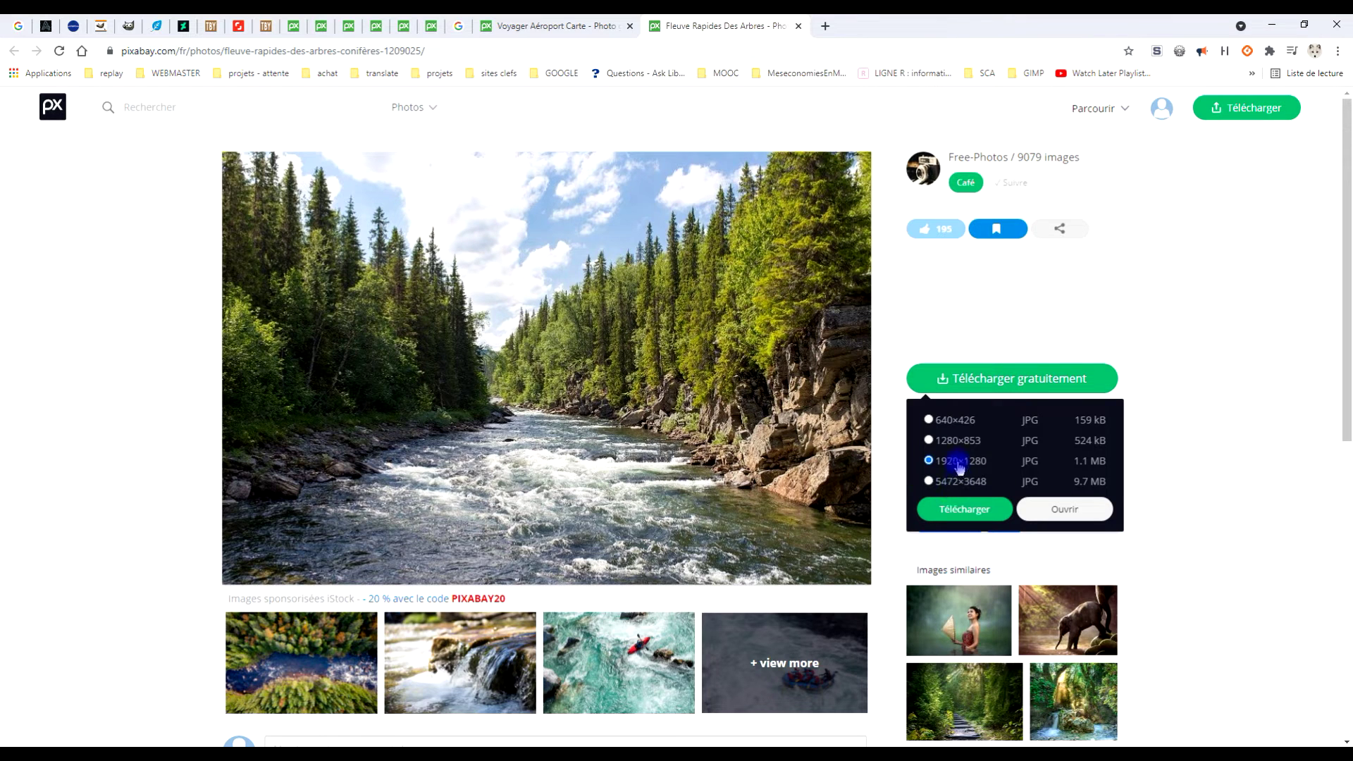
{"action": "left_click", "coordinate": [1059, 509]}
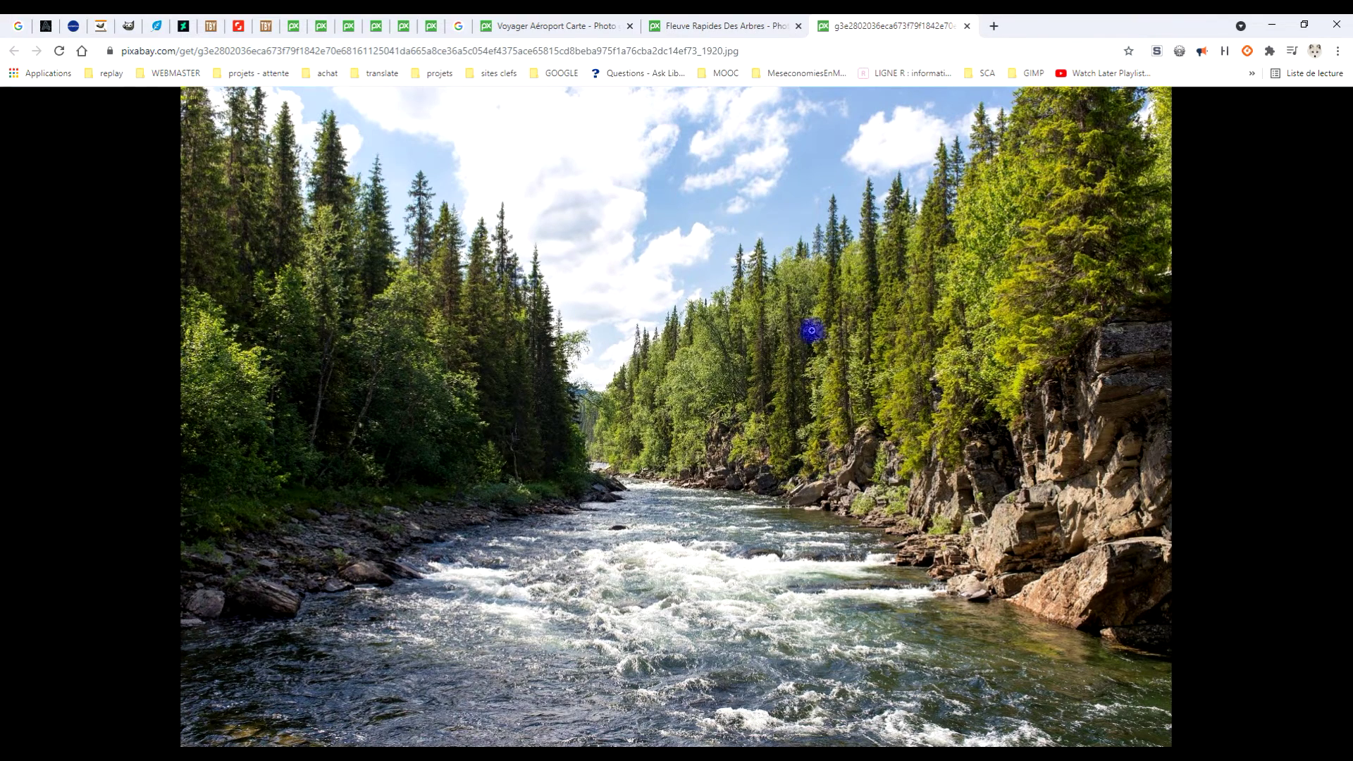
{"action": "right_click", "coordinate": [673, 260]}
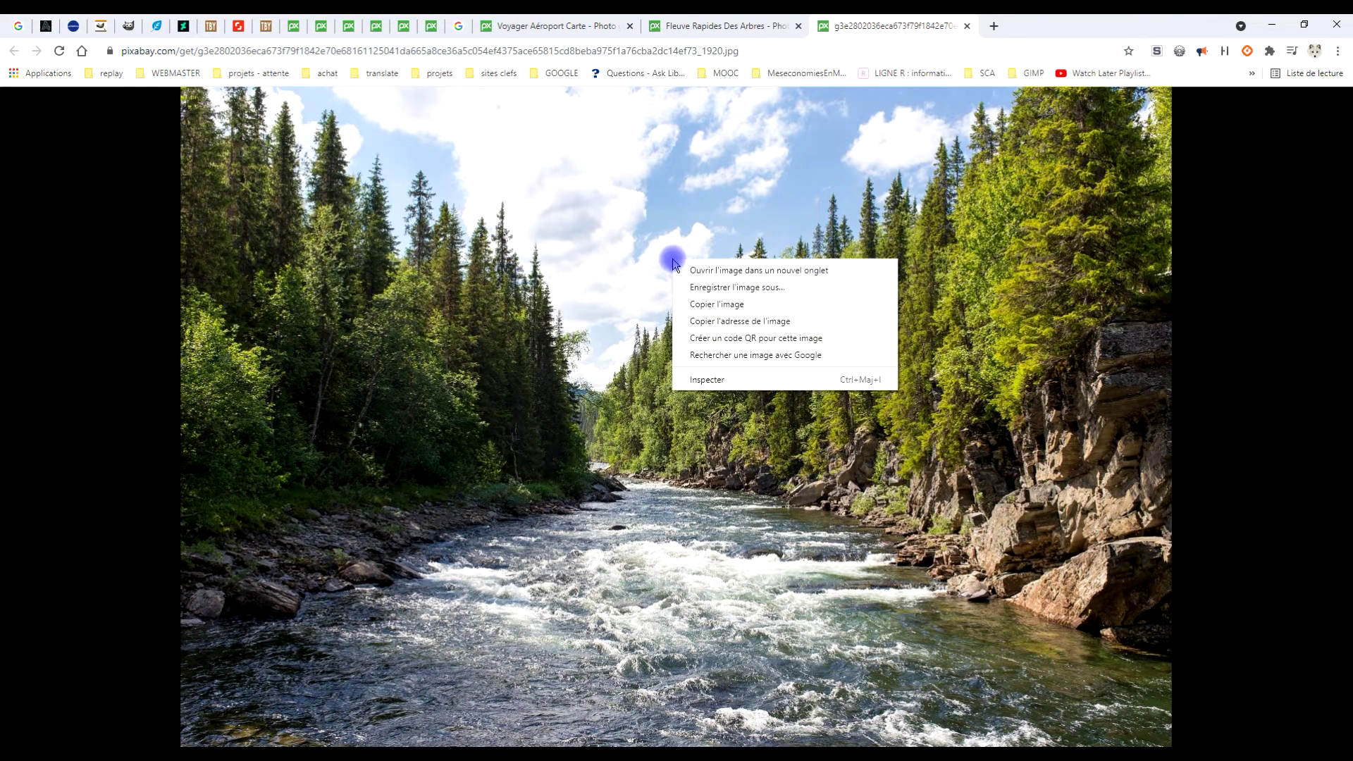
{"action": "left_click", "coordinate": [723, 308]}
- Switch to GIMP and paste the copied photo as a new image
{"action": "key", "text": "alt+Tab"}
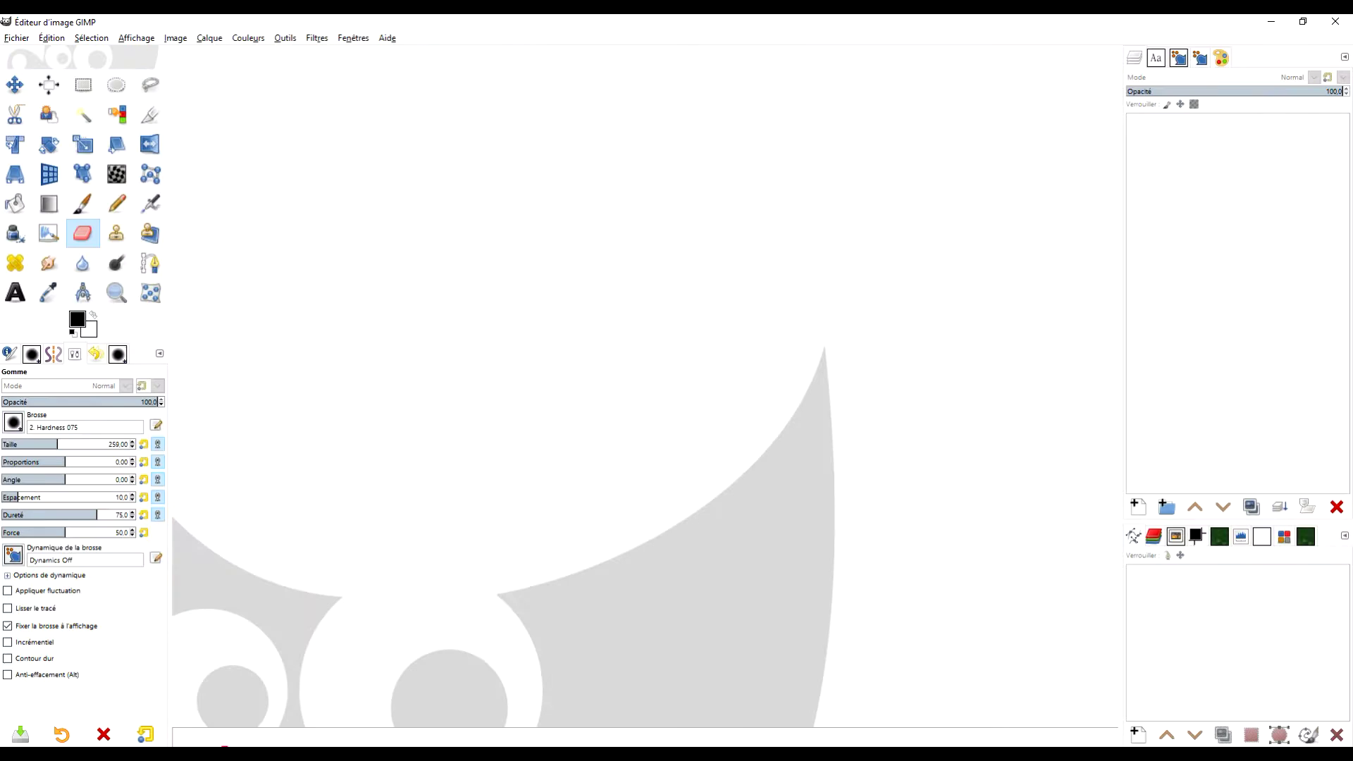
{"action": "left_click", "coordinate": [55, 40]}
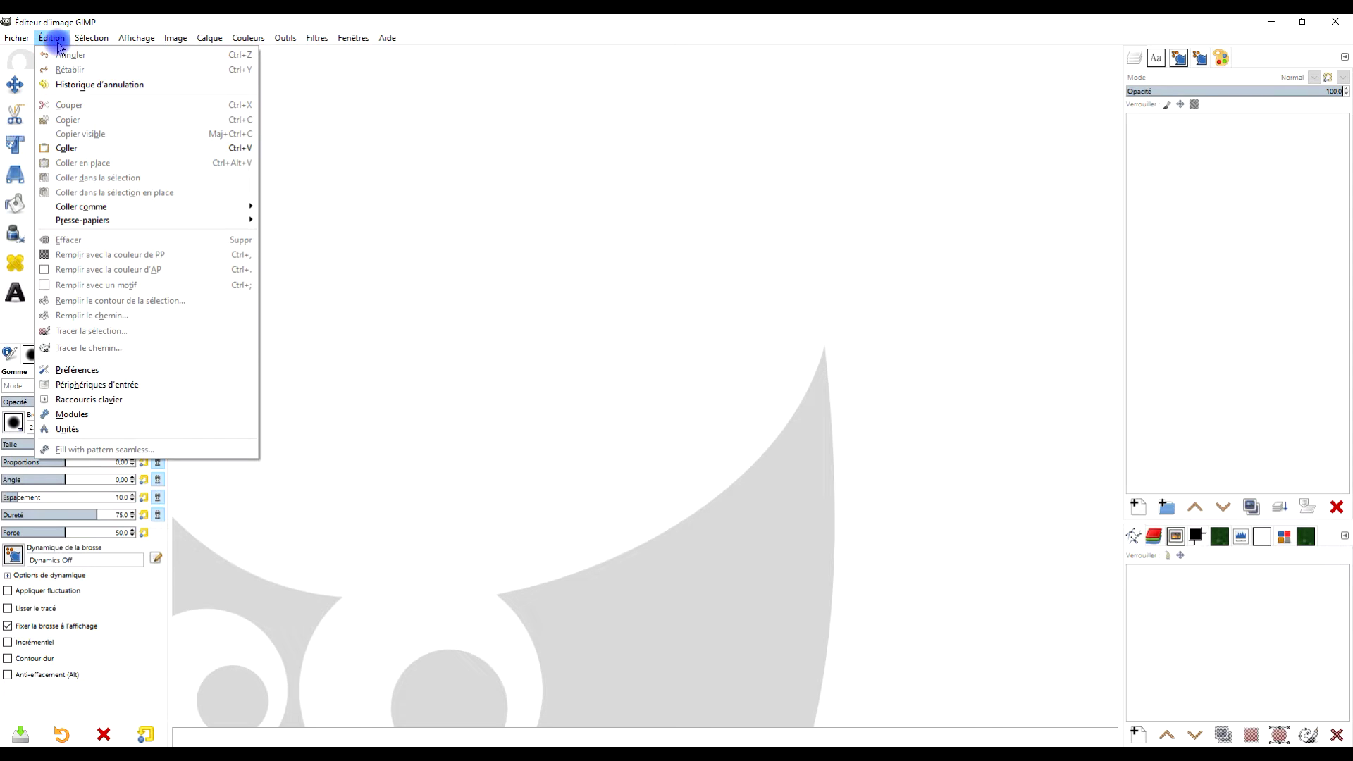
{"action": "mouse_move", "coordinate": [211, 206]}
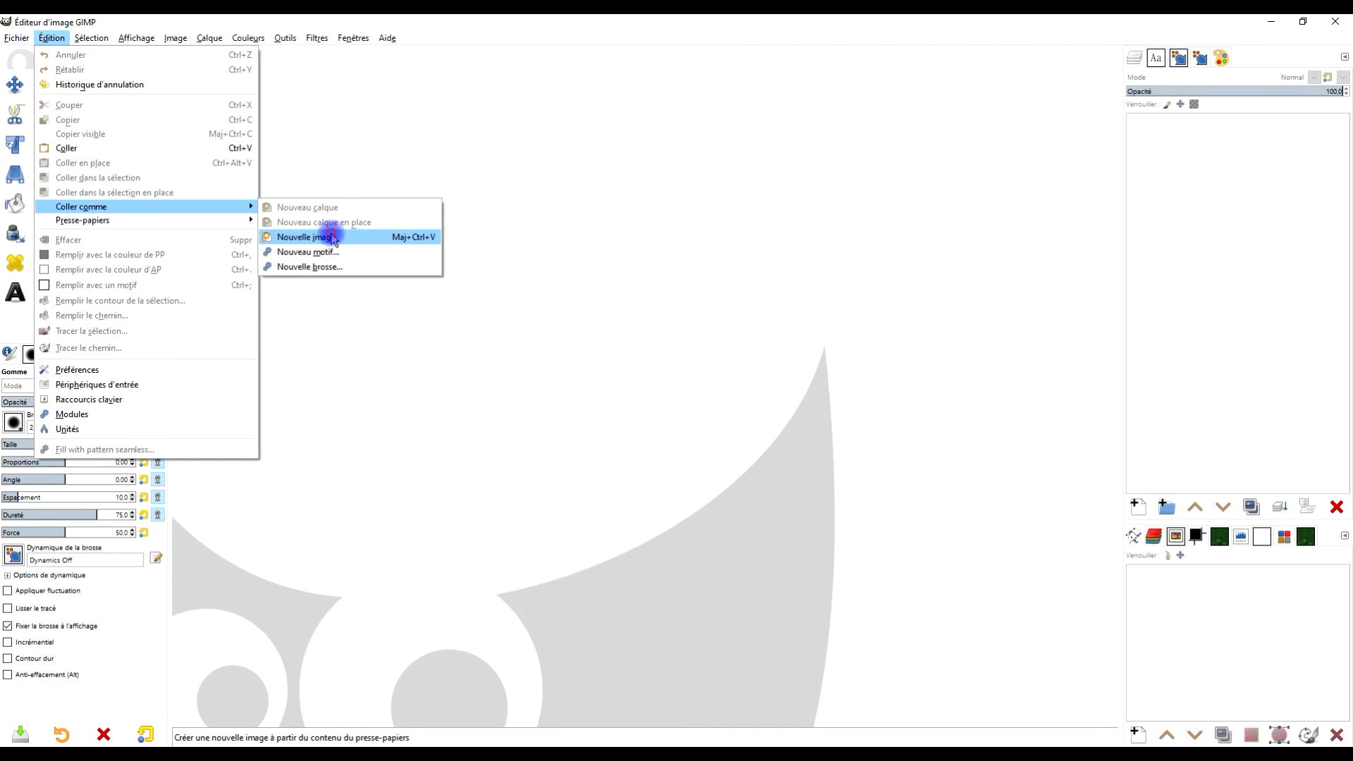
{"action": "left_click", "coordinate": [332, 236]}
- Rename the pasted photo layer as ORIGINAL
{"action": "double_click", "coordinate": [1247, 124]}
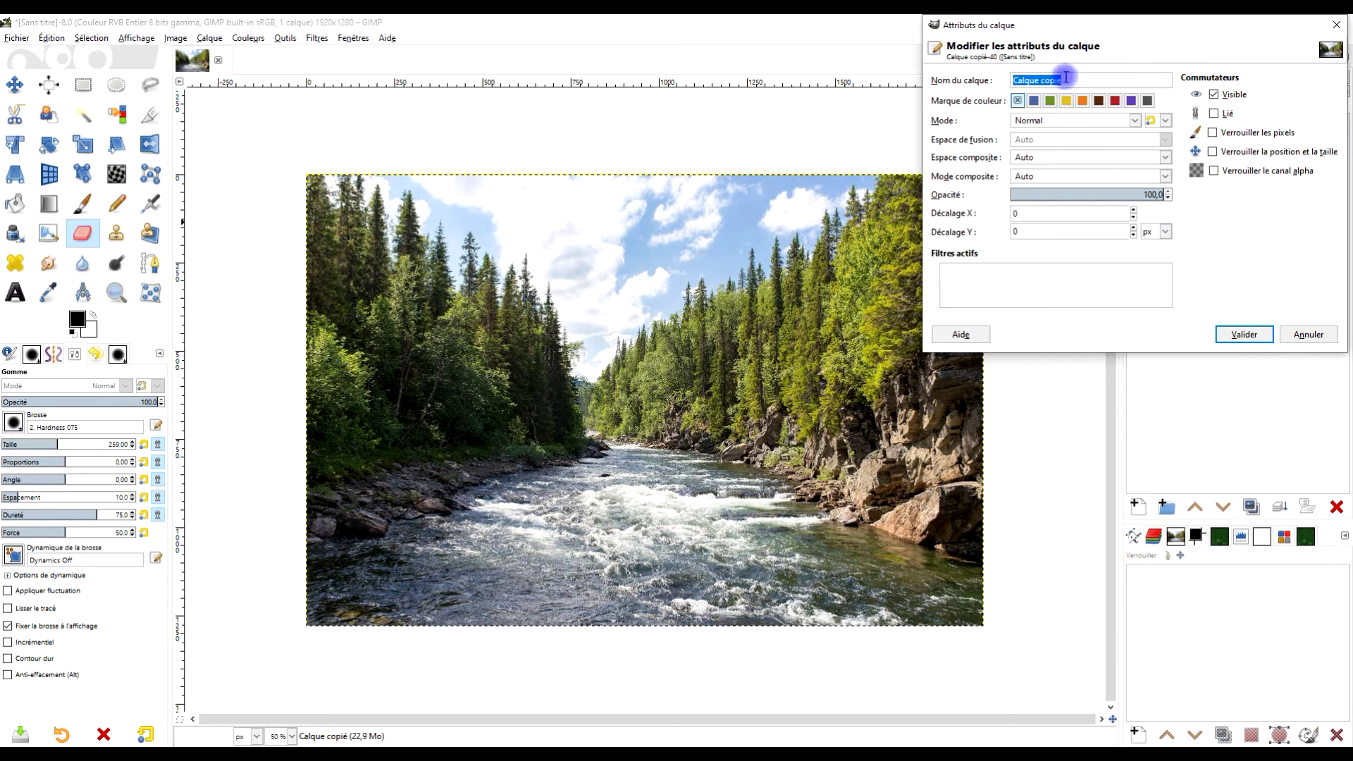
{"action": "key", "text": "Caps_Lock"}
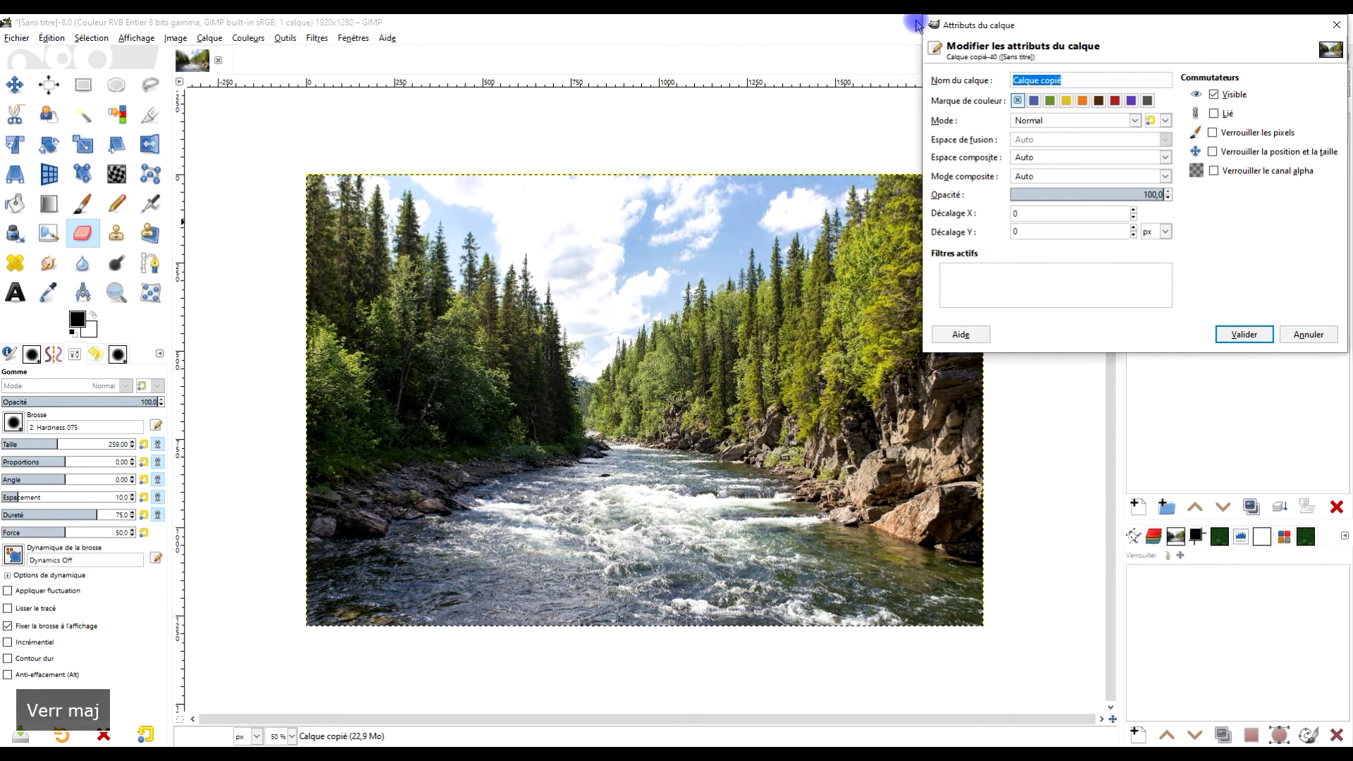
{"action": "type", "text": "ORIGINAL"}
{"action": "left_click", "coordinate": [1244, 333]}
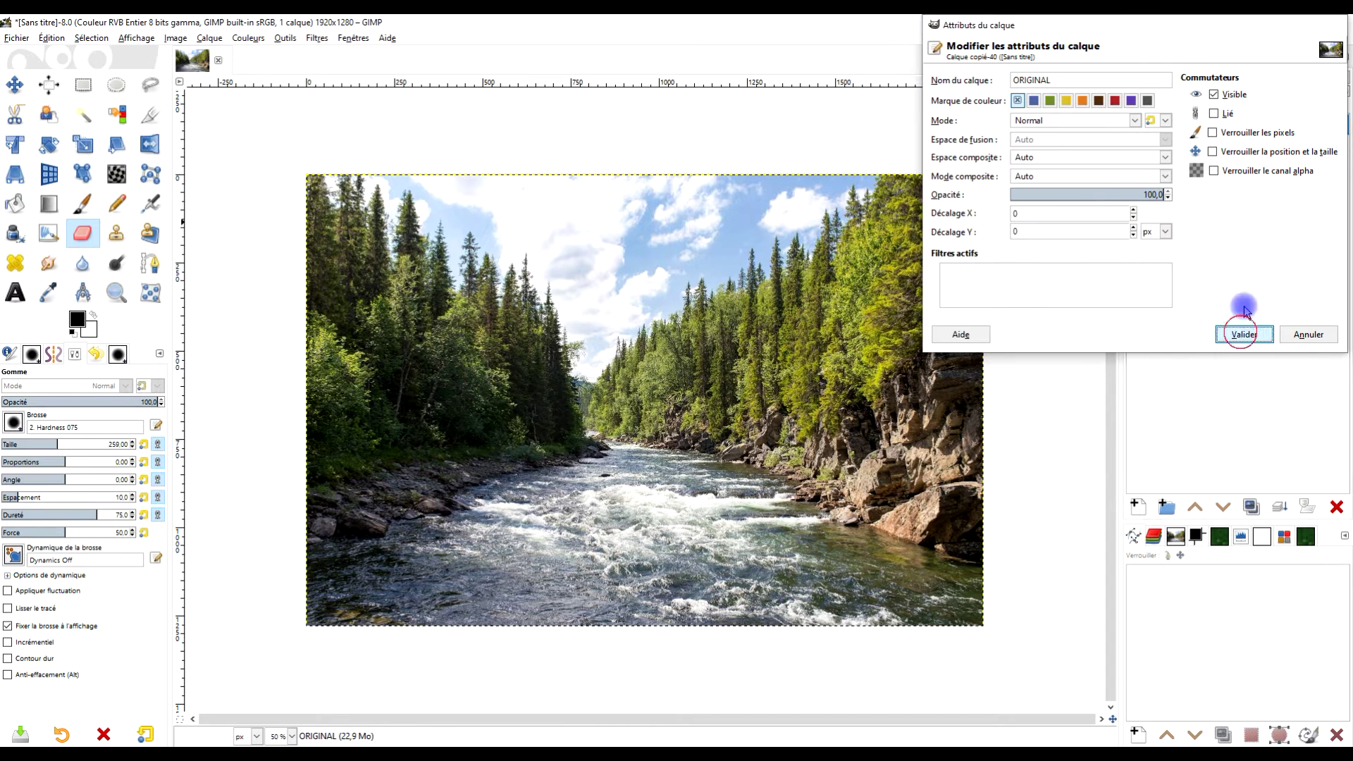
- Duplicate the ORIGINAL layer and name the copy "vector painting"
{"action": "left_click", "coordinate": [1251, 507]}
{"action": "double_click", "coordinate": [1228, 126]}
{"action": "double_click", "coordinate": [1254, 124]}
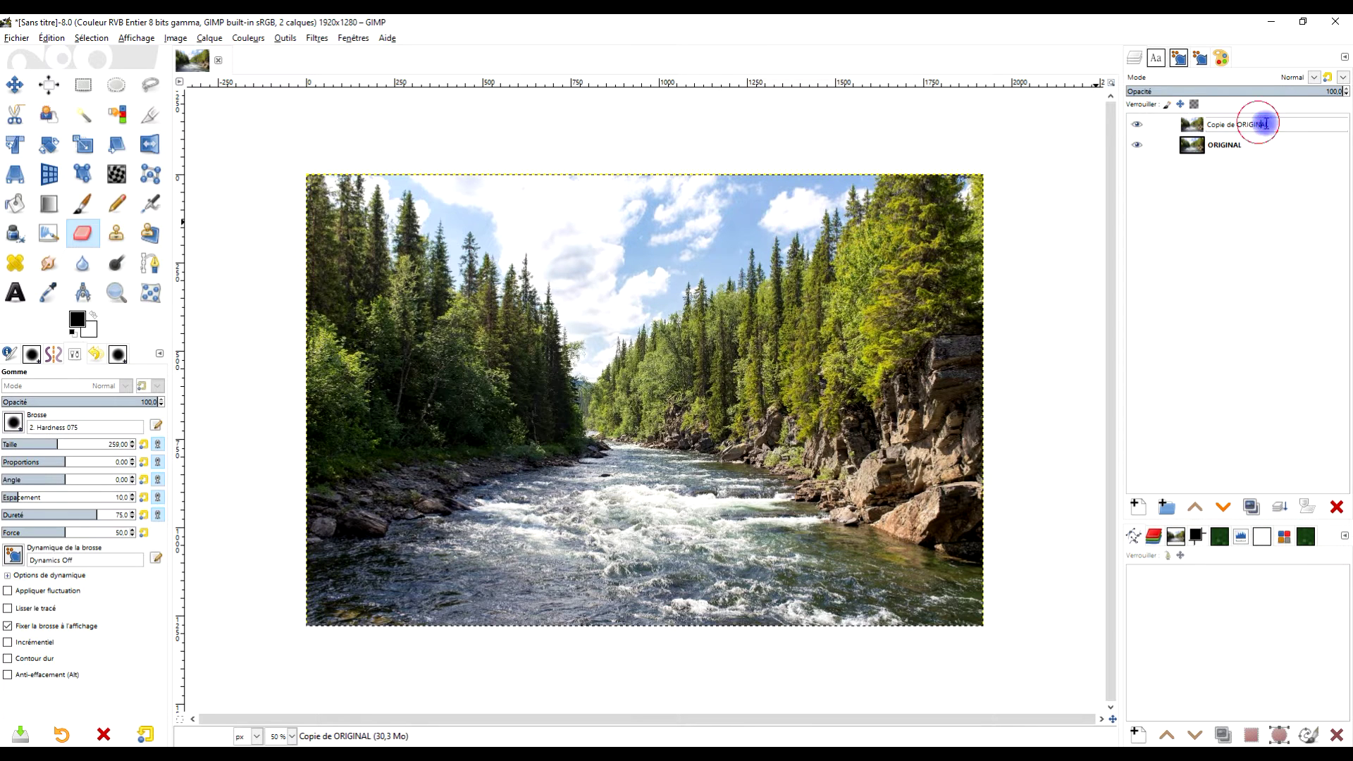
{"action": "triple_click", "coordinate": [1258, 124]}
{"action": "key", "text": "Caps_Lock"}
{"action": "type", "text": "vector pa"}
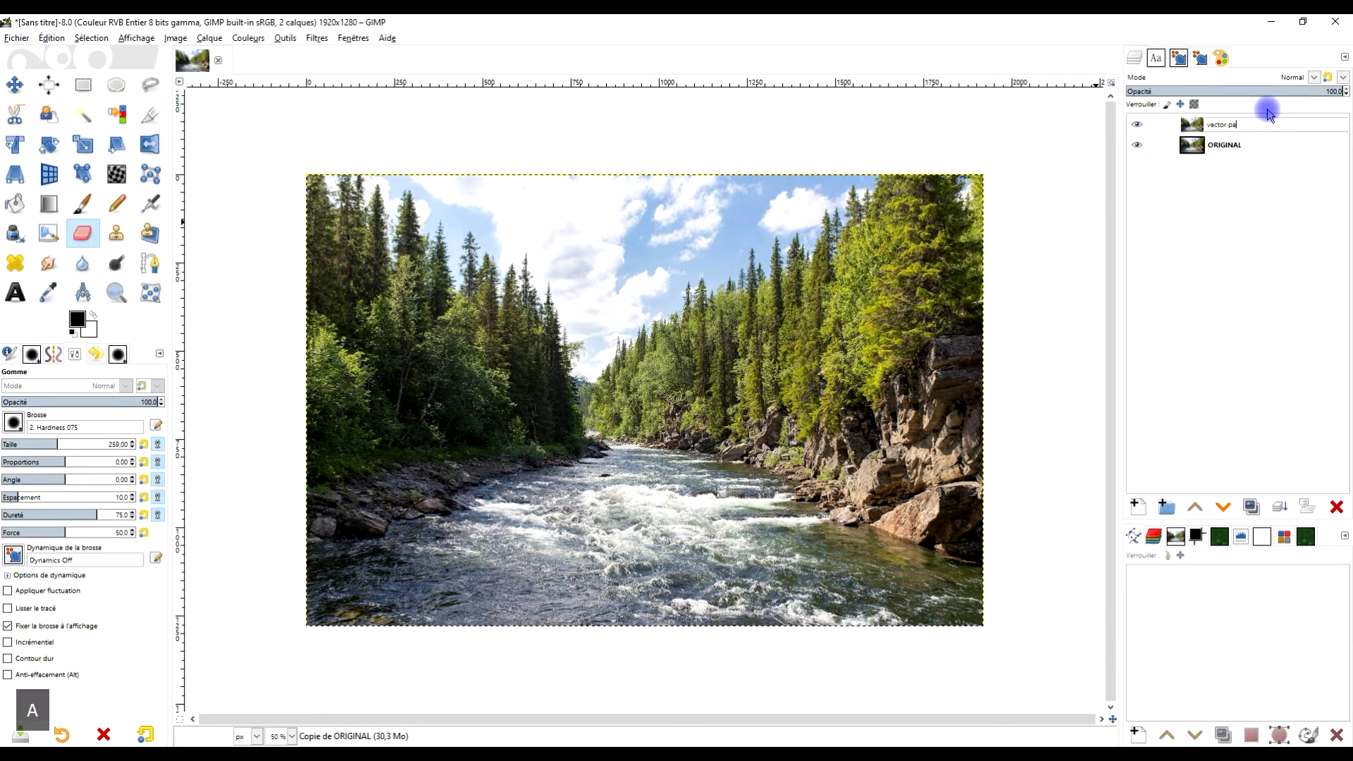
{"action": "type", "text": "inting"}
{"action": "key", "text": "Return"}
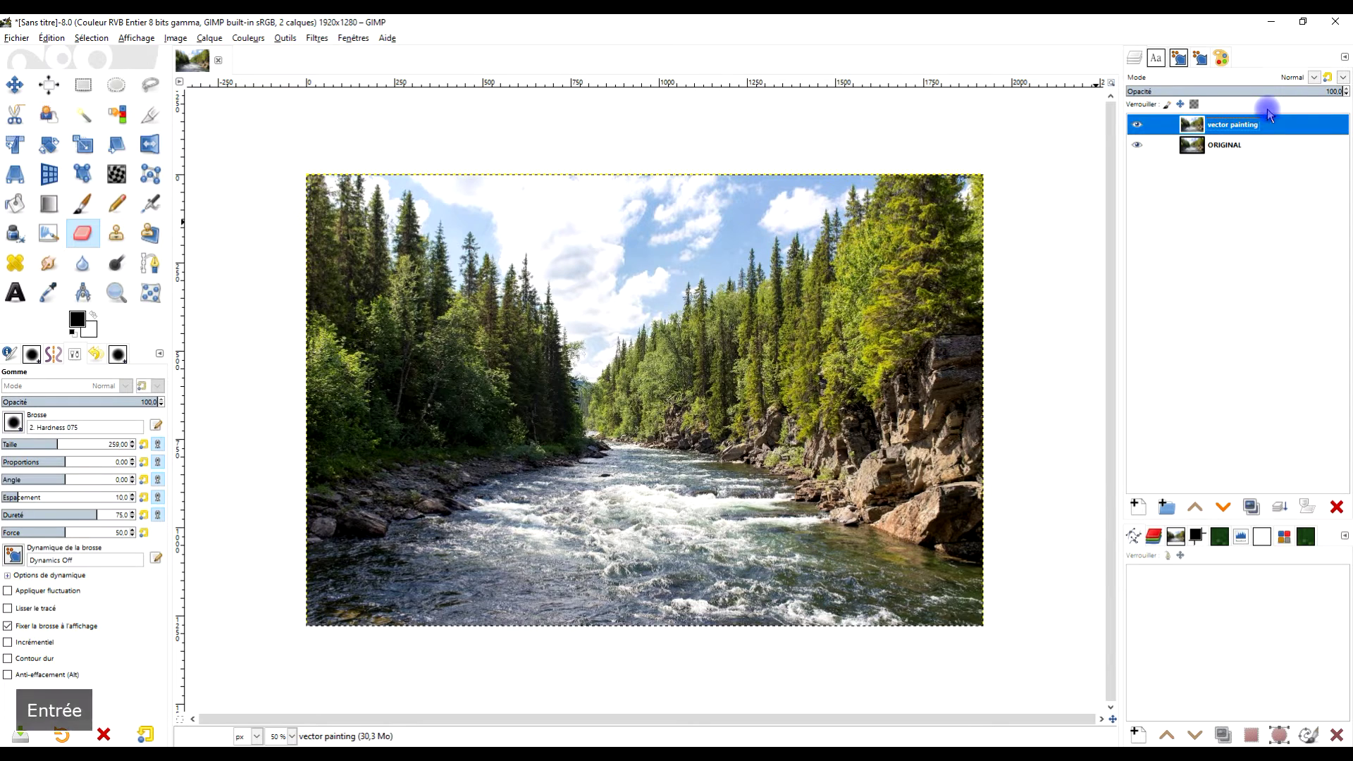
- Open the G'MIC-Qt filters on the vector painting layer, search for "vector" and choose the Vector Painting filter
{"action": "left_click", "coordinate": [317, 38]}
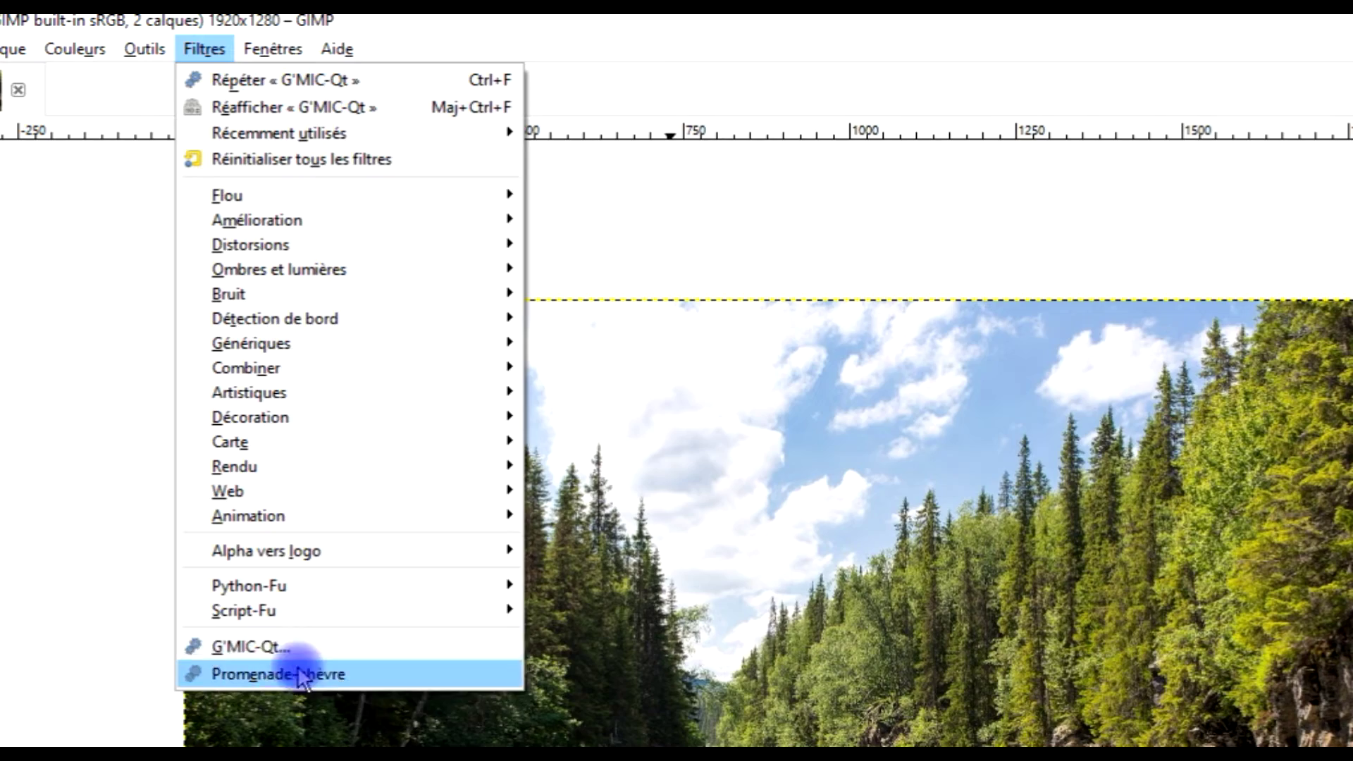
{"action": "left_click", "coordinate": [287, 647]}
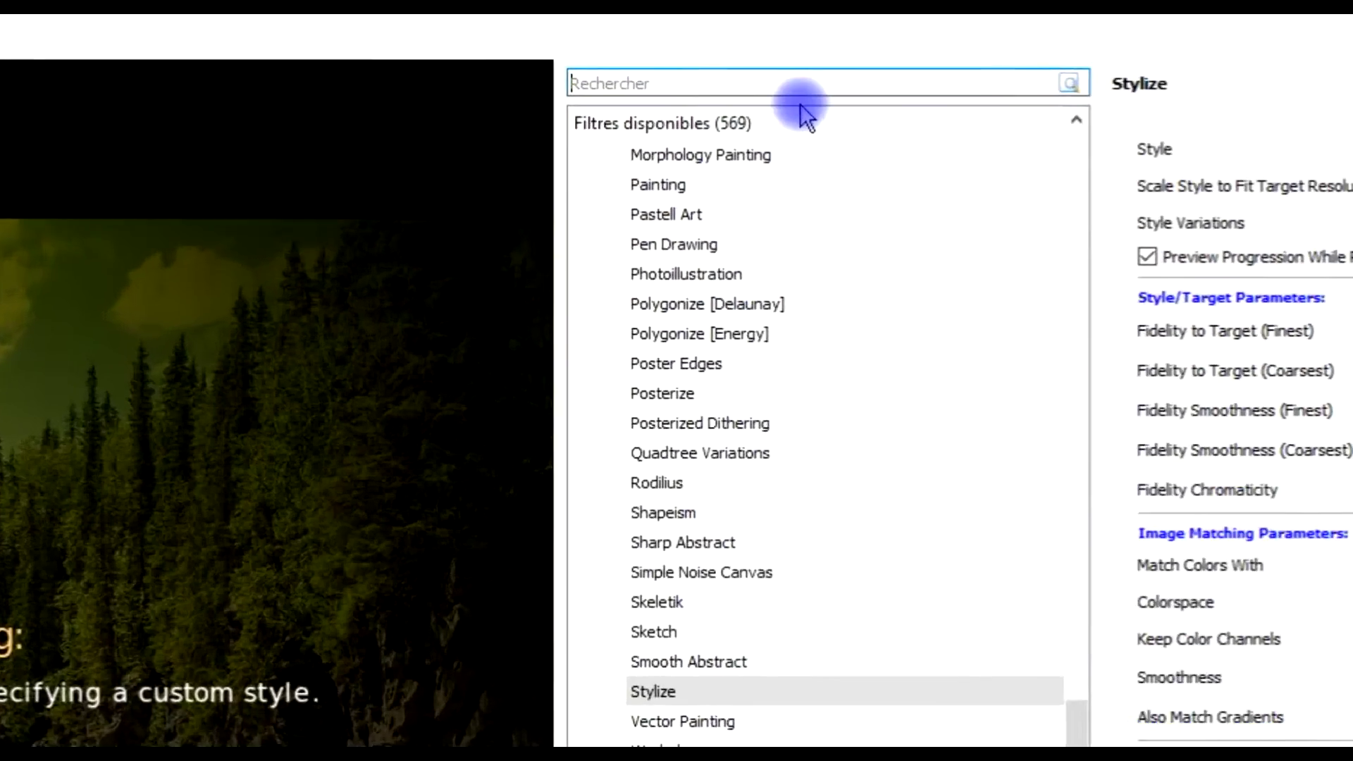
{"action": "left_click", "coordinate": [782, 48]}
{"action": "type", "text": "vector"}
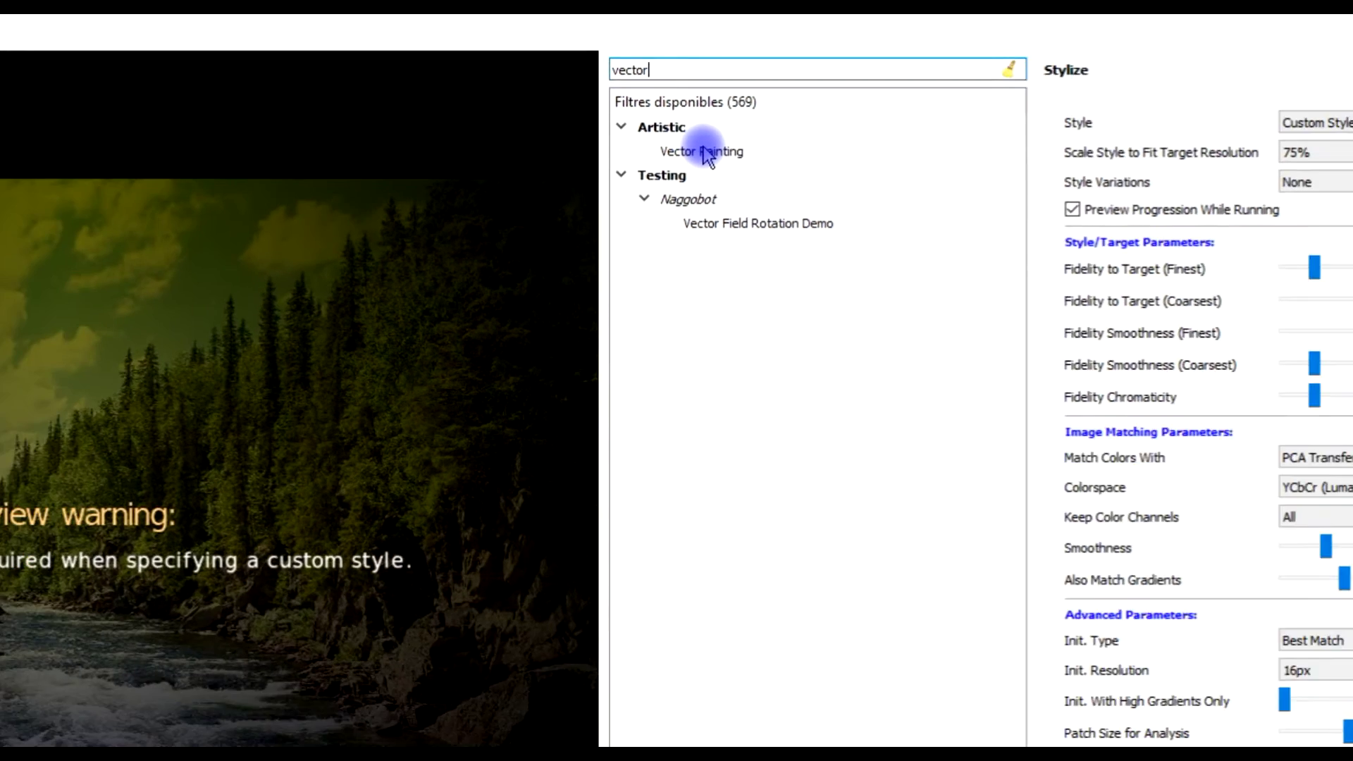
{"action": "left_click", "coordinate": [649, 278]}
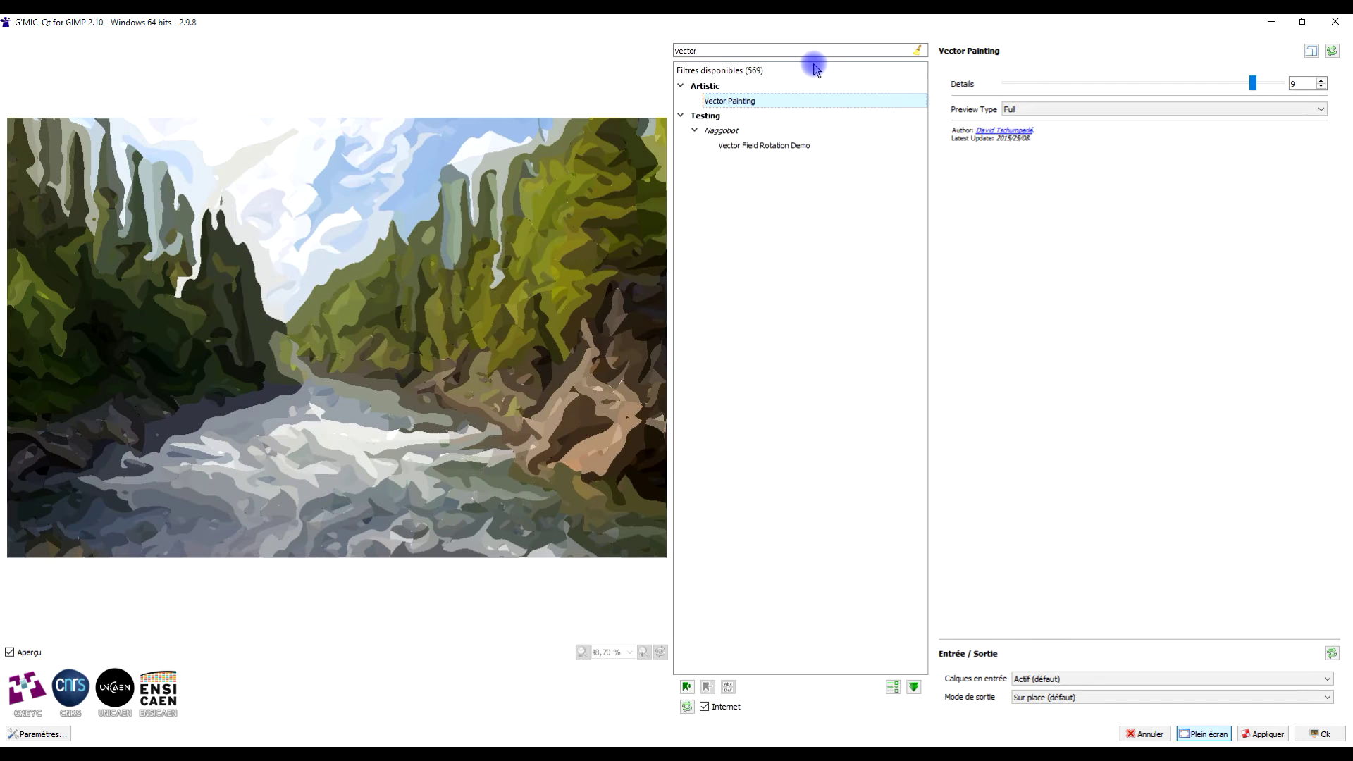
- Try the Vector Painting filter with Details at 10, and reduce it stepwise to 9.6
{"action": "left_click", "coordinate": [1331, 50]}
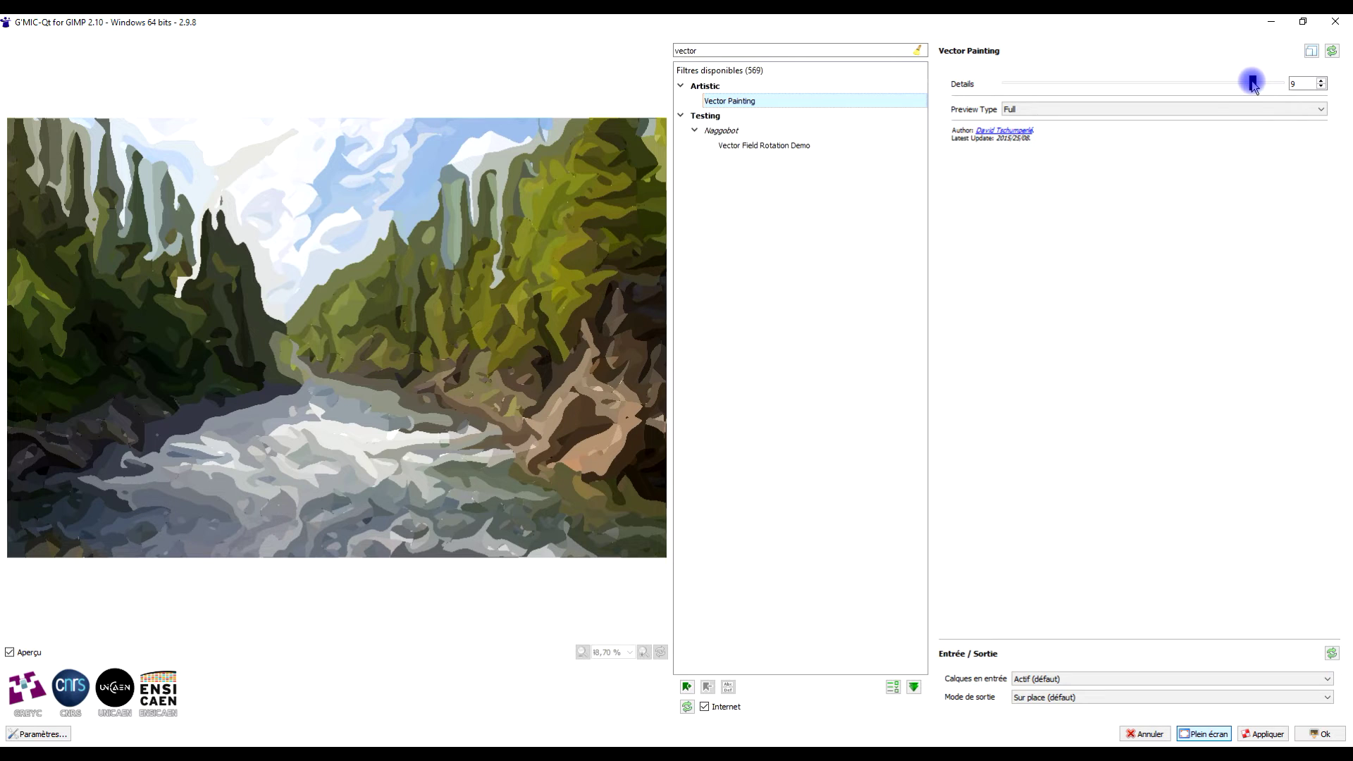
{"action": "left_click_drag", "start_coordinate": [1253, 83], "coordinate": [1317, 82]}
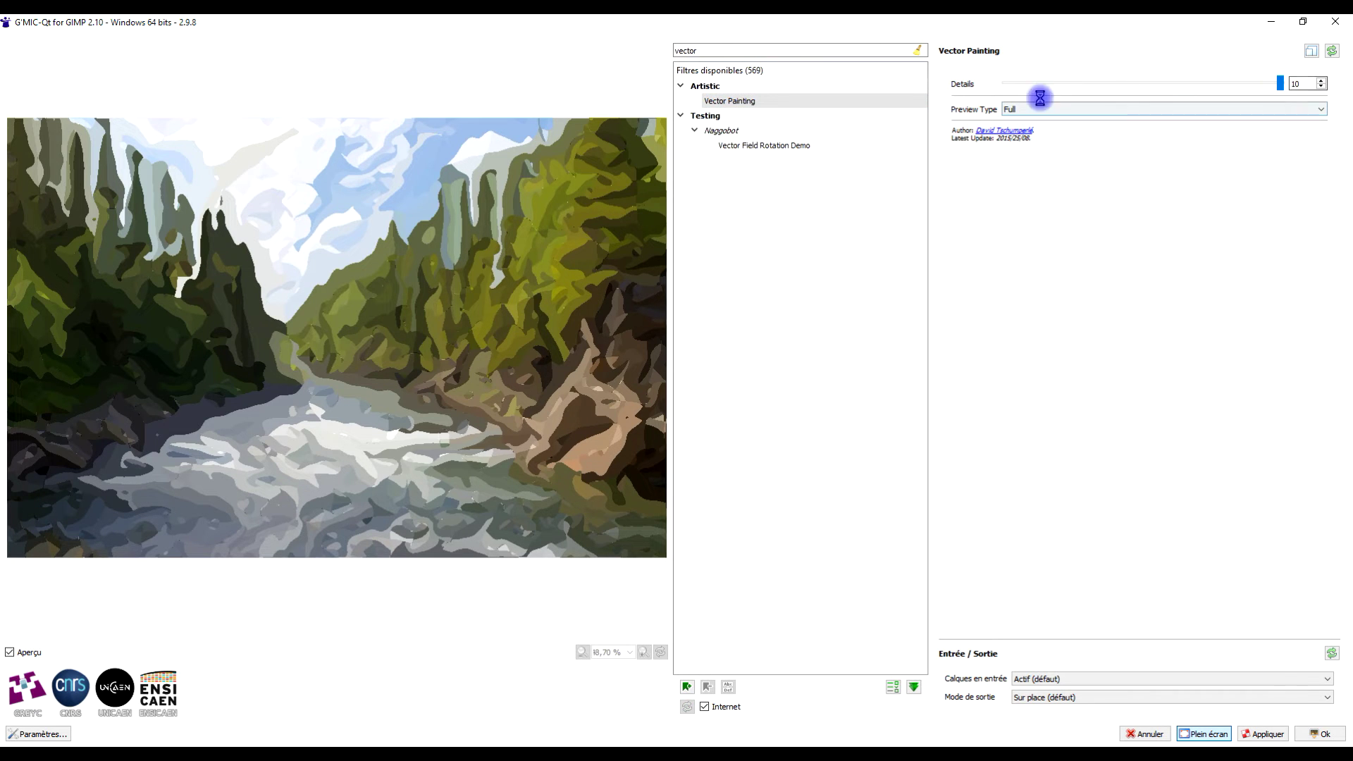
{"action": "left_click", "coordinate": [1322, 87]}
{"action": "left_click", "coordinate": [1321, 87]}
{"action": "left_click", "coordinate": [1321, 87]}
{"action": "left_click", "coordinate": [1322, 88]}
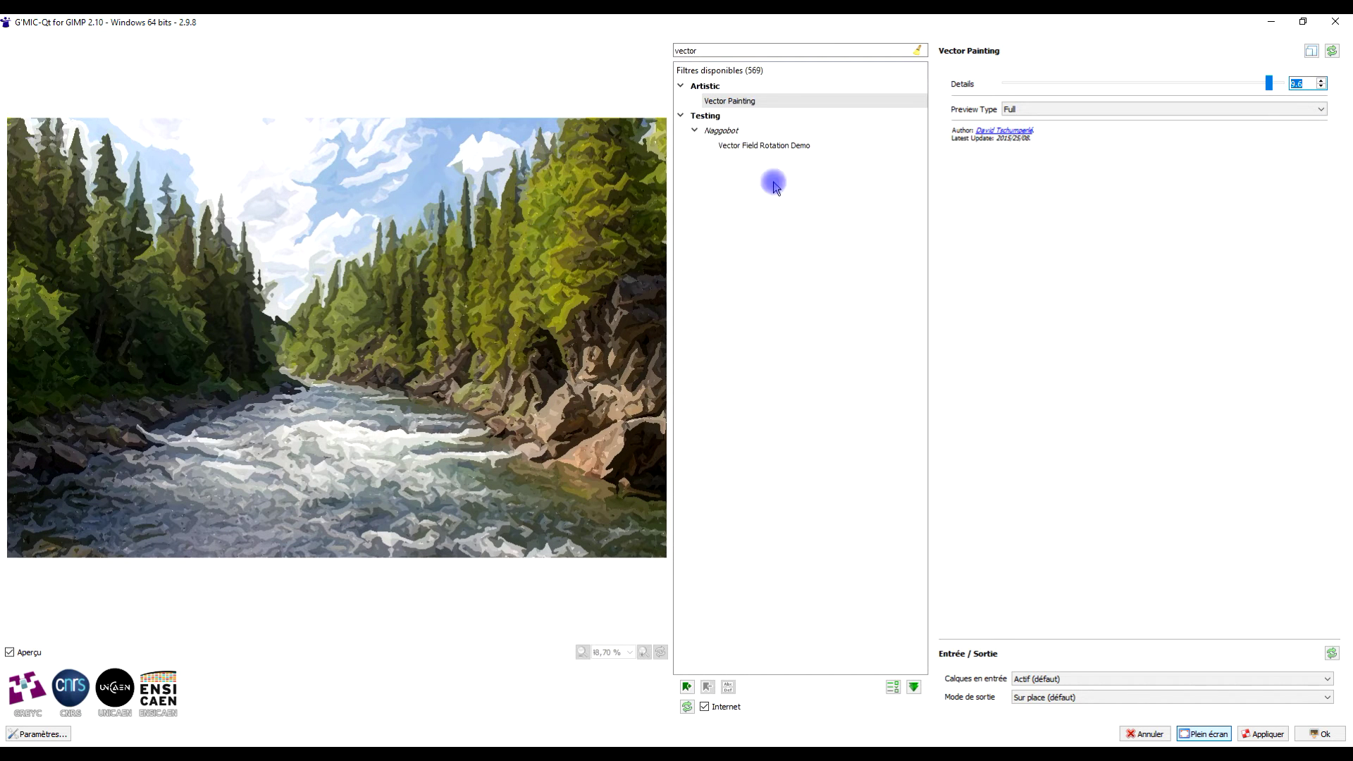
- Try Details at 9.7 and neighbouring values, and reset the Vector Painting parameters to their defaults
{"action": "left_click", "coordinate": [1322, 81]}
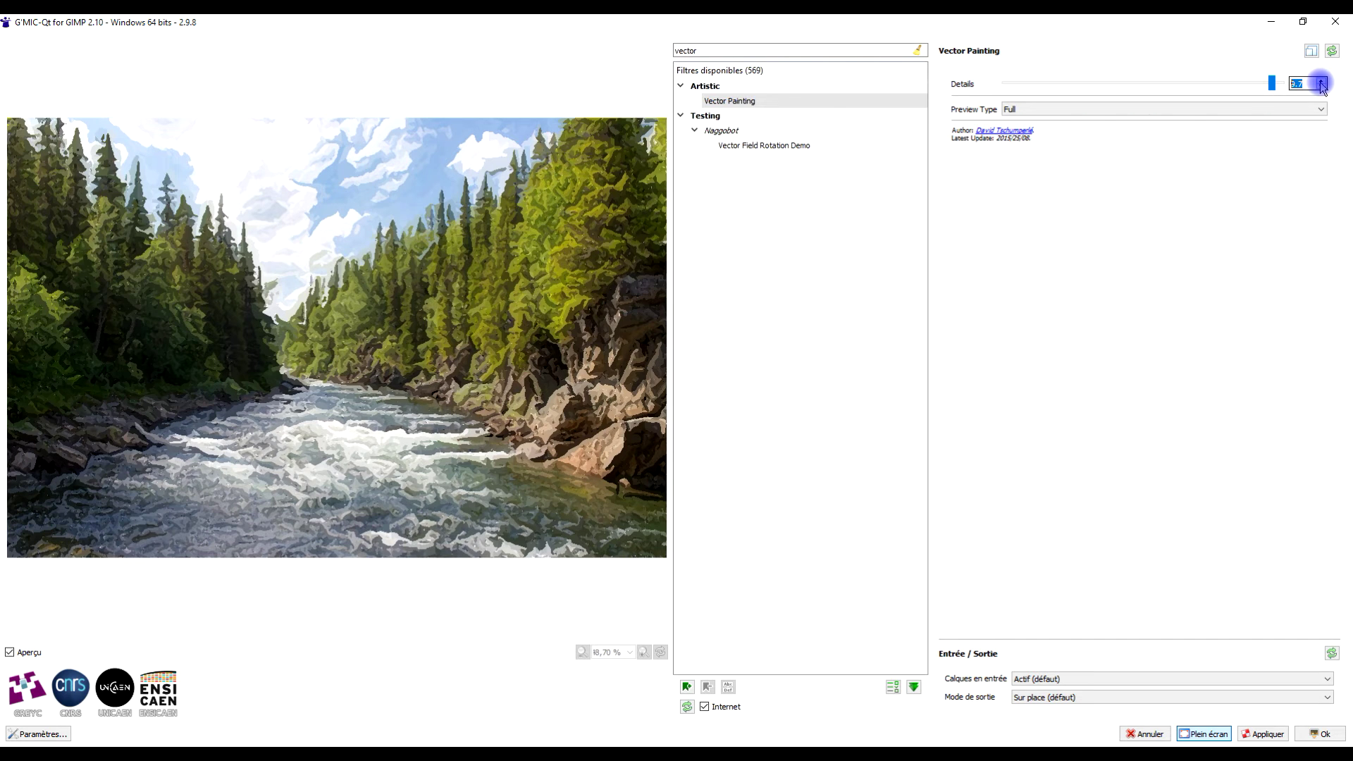
{"action": "left_click", "coordinate": [1322, 80]}
{"action": "left_click", "coordinate": [1322, 87]}
{"action": "left_click", "coordinate": [1323, 87]}
{"action": "left_click", "coordinate": [1323, 87]}
{"action": "left_click", "coordinate": [1332, 51]}
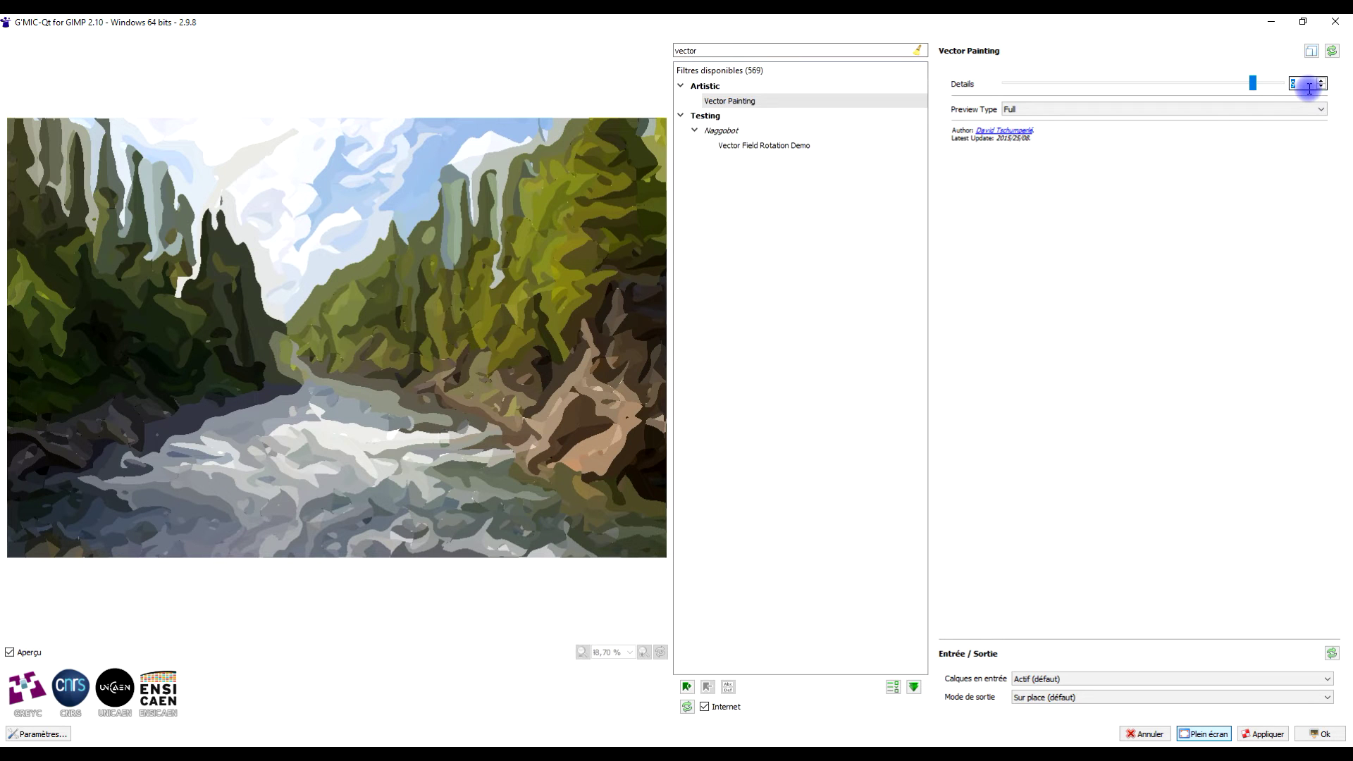
- Set the Vector Painting Details to 9.7 and apply the filter to the layer
{"action": "left_click", "coordinate": [1322, 80]}
{"action": "left_click", "coordinate": [1323, 81]}
{"action": "left_click", "coordinate": [1322, 80]}
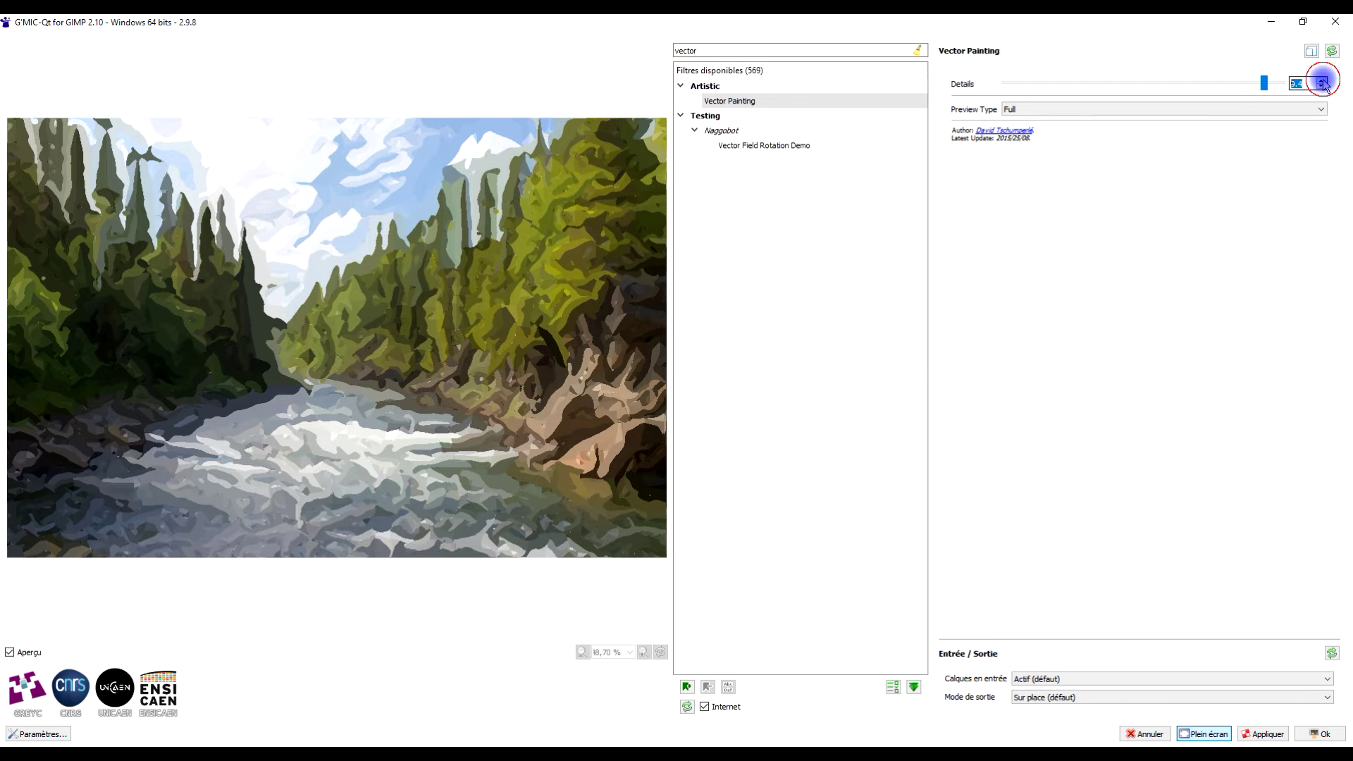
{"action": "left_click", "coordinate": [1323, 80]}
{"action": "left_click", "coordinate": [1322, 80]}
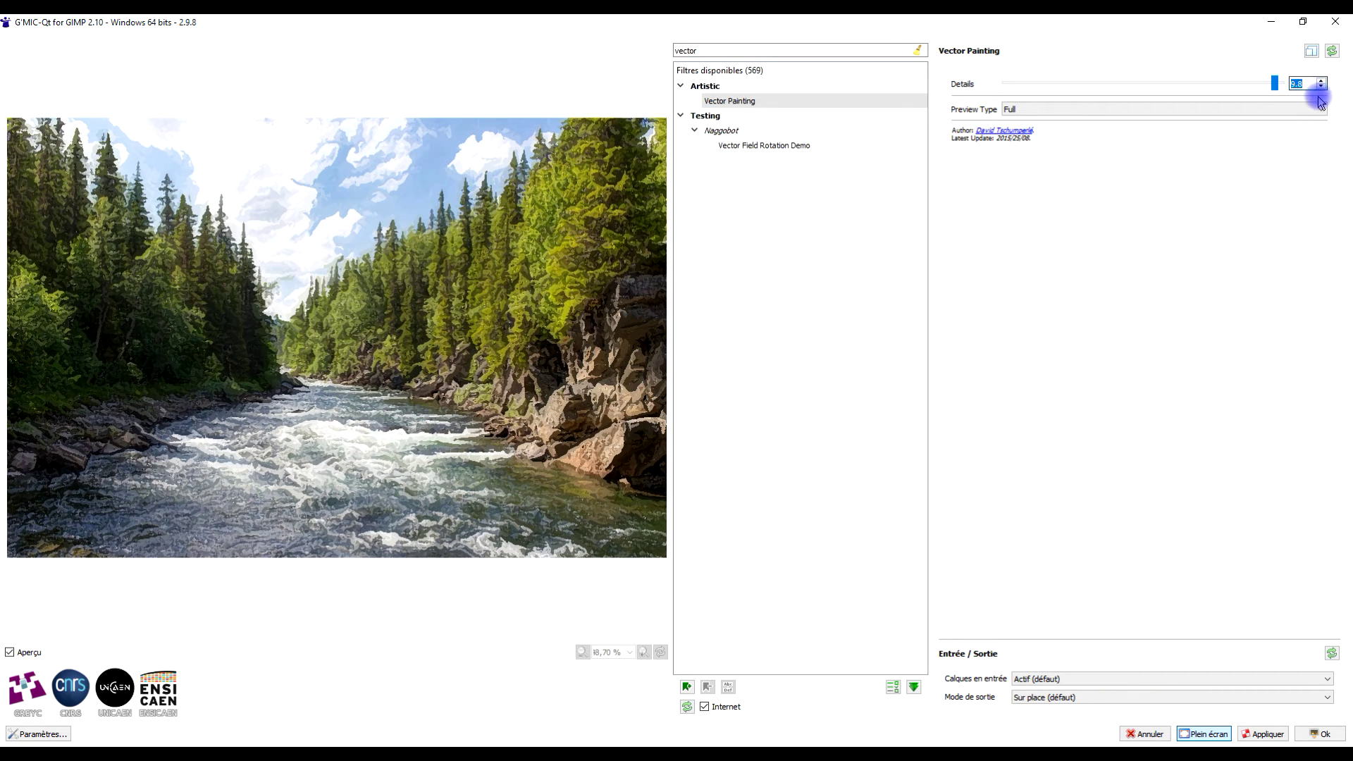
{"action": "left_click", "coordinate": [1323, 88]}
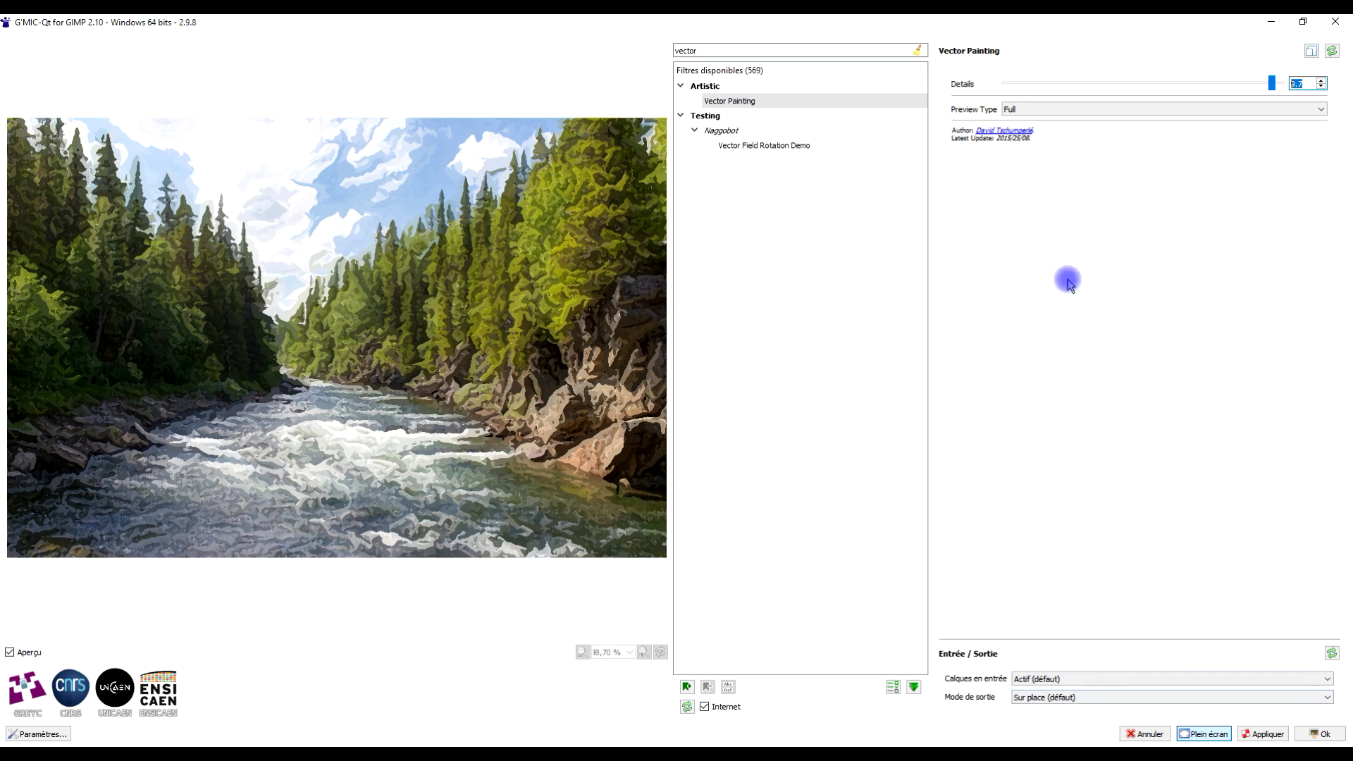
{"action": "left_click", "coordinate": [1322, 734]}
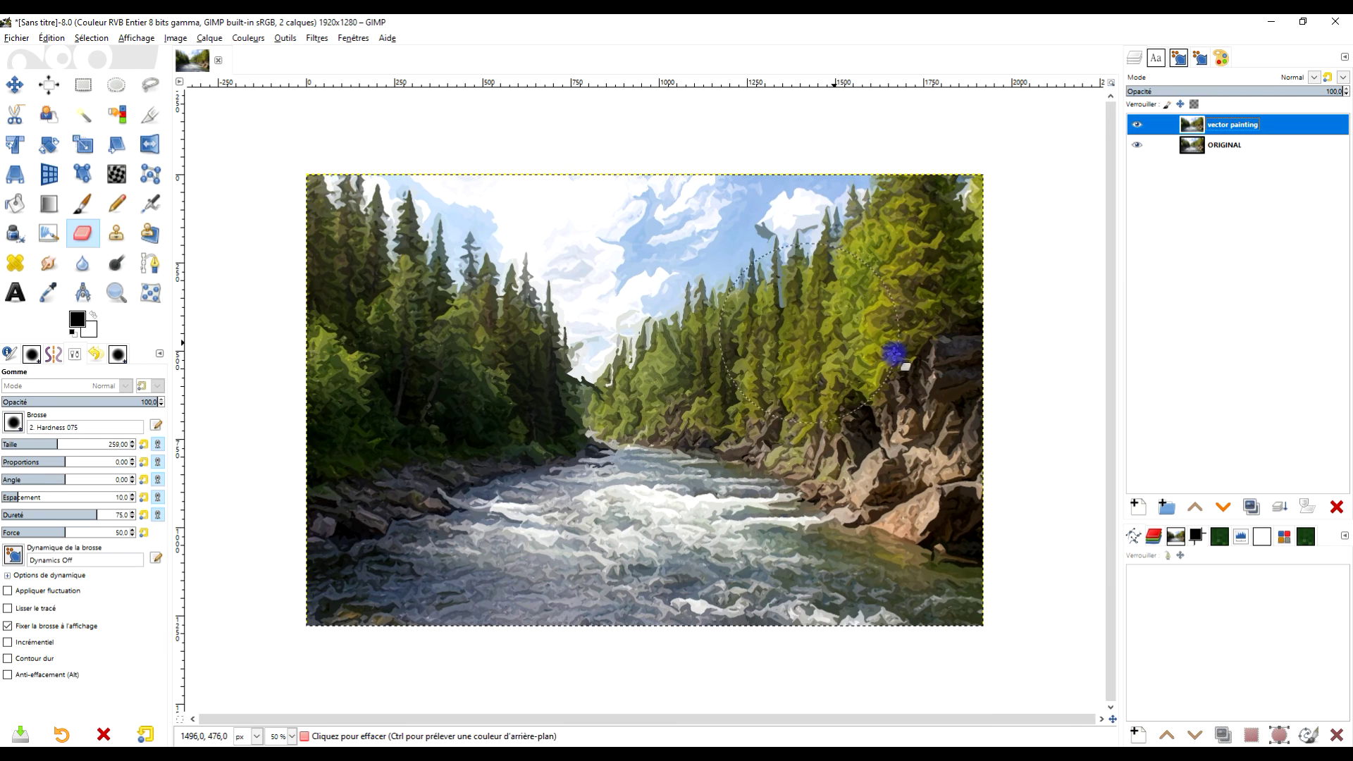
- Enlarge the whole image in the view and hide the vector painting layer to compare it with ORIGINAL
{"action": "left_click", "coordinate": [117, 292]}
{"action": "left_click_drag", "start_coordinate": [298, 167], "coordinate": [1014, 653]}
{"action": "left_click", "coordinate": [1138, 124]}
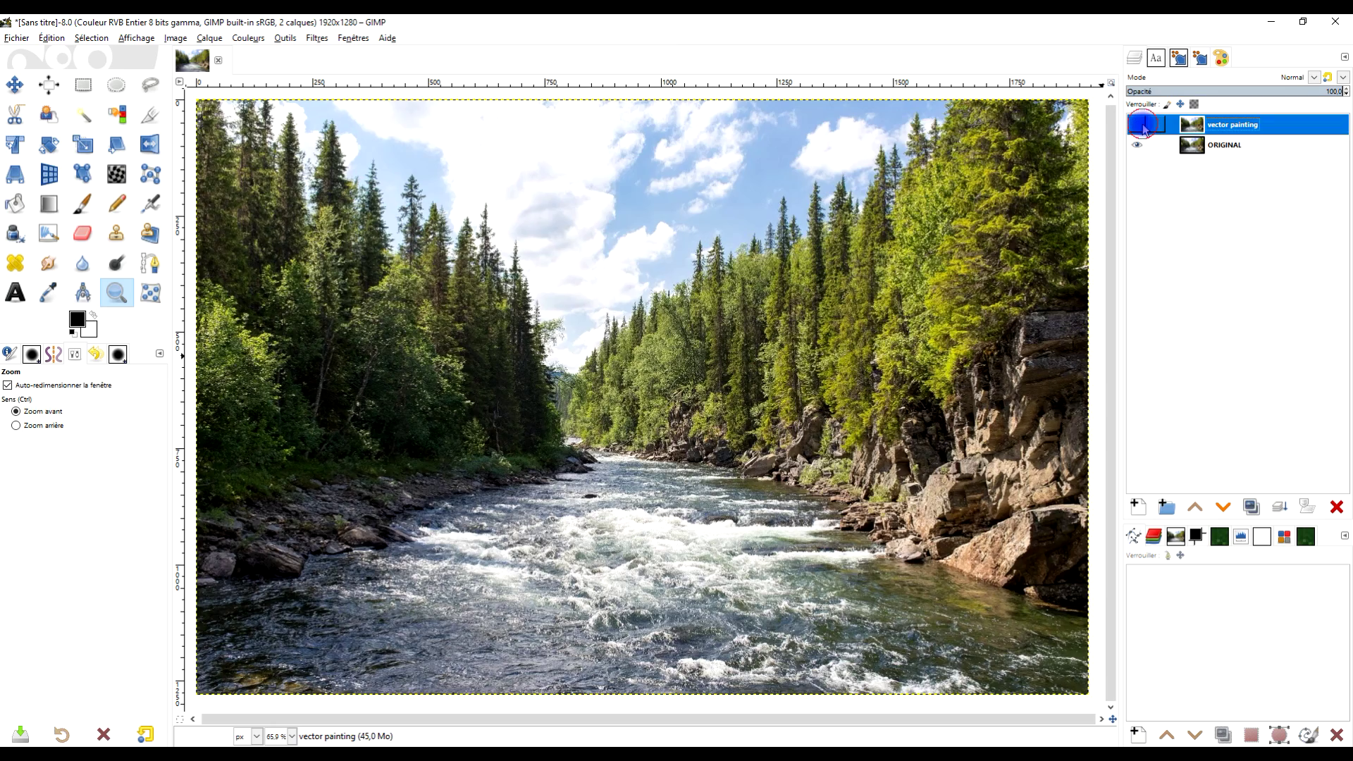